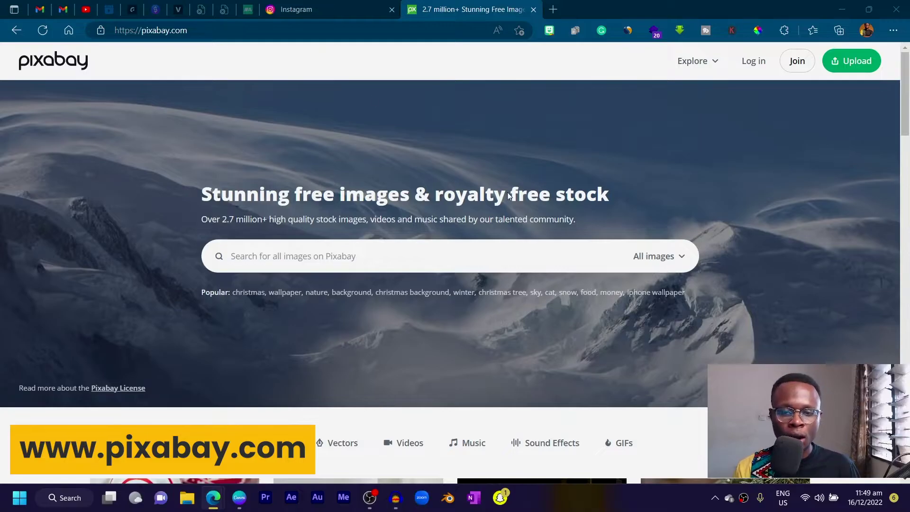
# - Open the Pixabay page for the street photo of the woman in a red beret
pyautogui.scroll(-6, 508, 195)
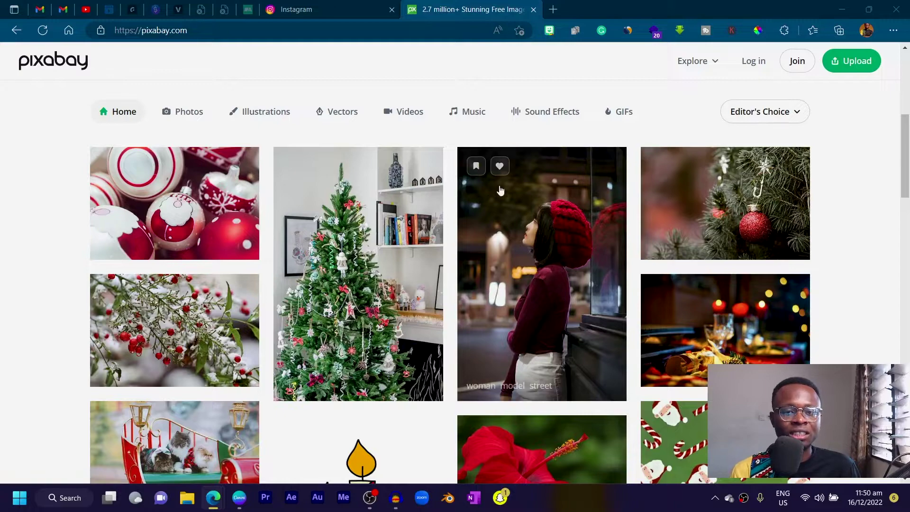
pyautogui.scroll(4, 491, 193)
pyautogui.scroll(-5, 476, 266)
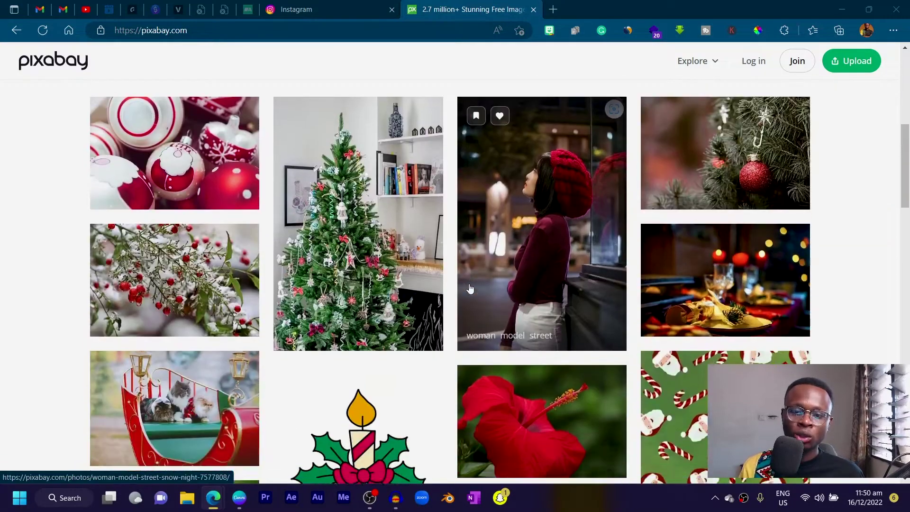
pyautogui.click(482, 295)
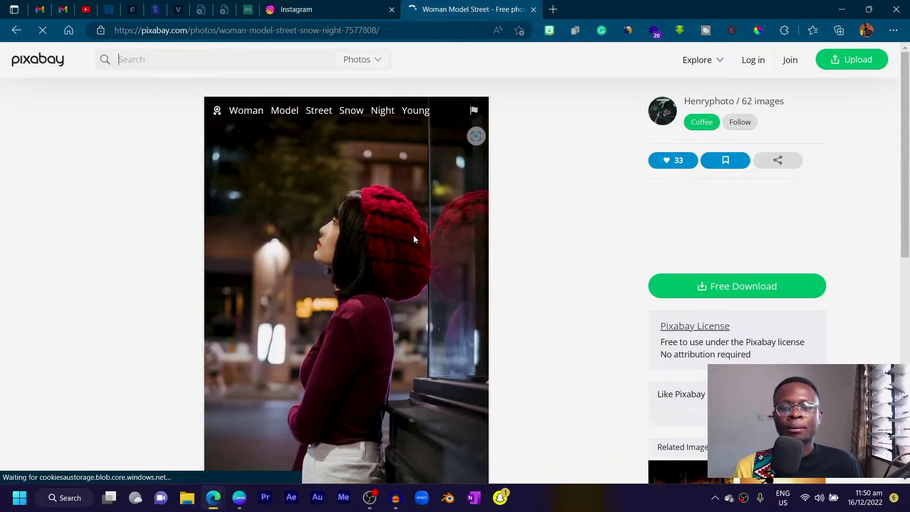
# - Dismiss the Google sign-in prompt and show the photo's Free Download size options
pyautogui.scroll(-1, 418, 235)
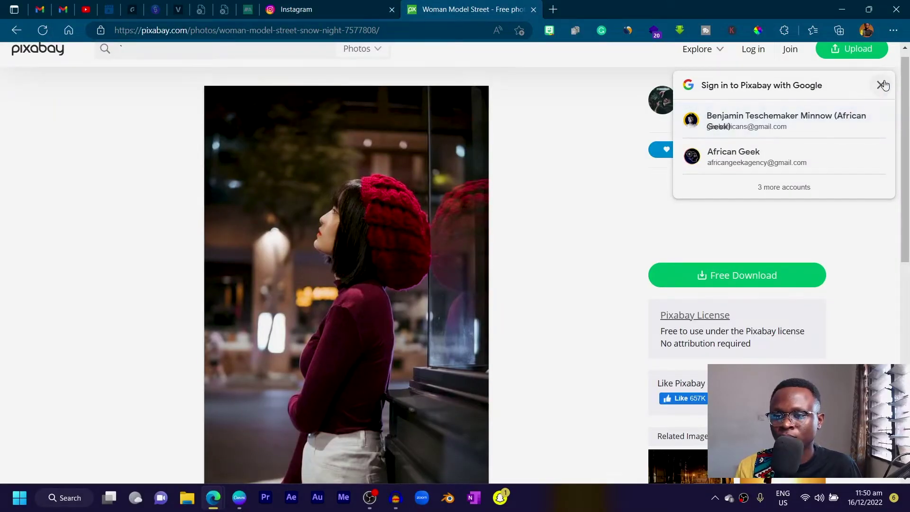
pyautogui.click(881, 84)
pyautogui.scroll(-1, 812, 214)
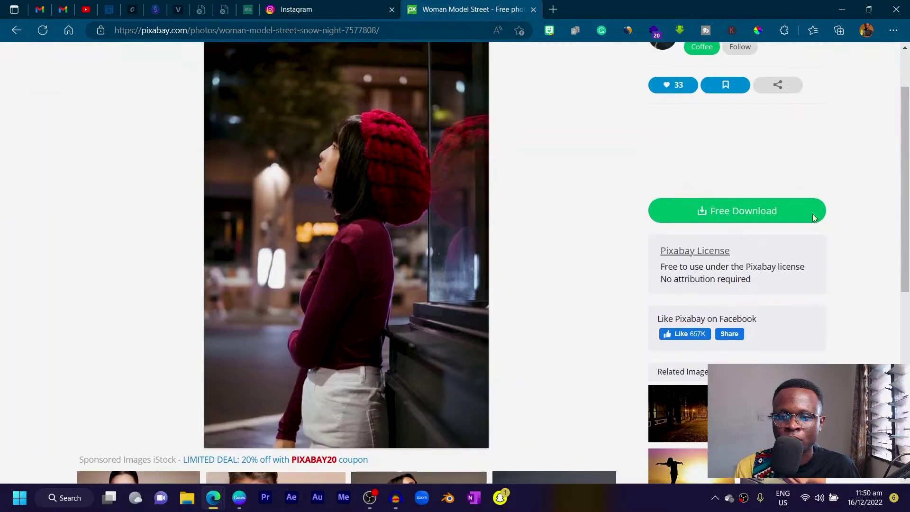
pyautogui.click(719, 216)
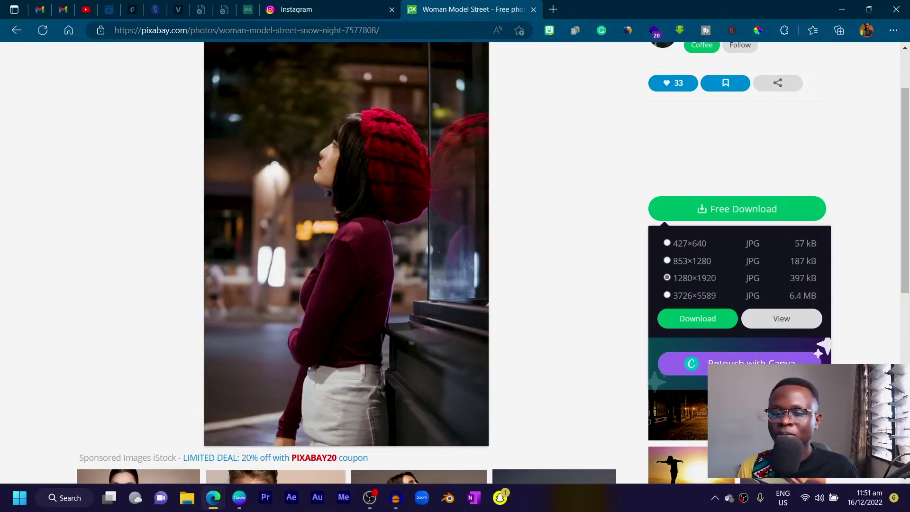
# - Send the red-beret photo to a new 1280×1920 px Canva design via Retouch with Canva, then start editing the image
pyautogui.click(751, 363)
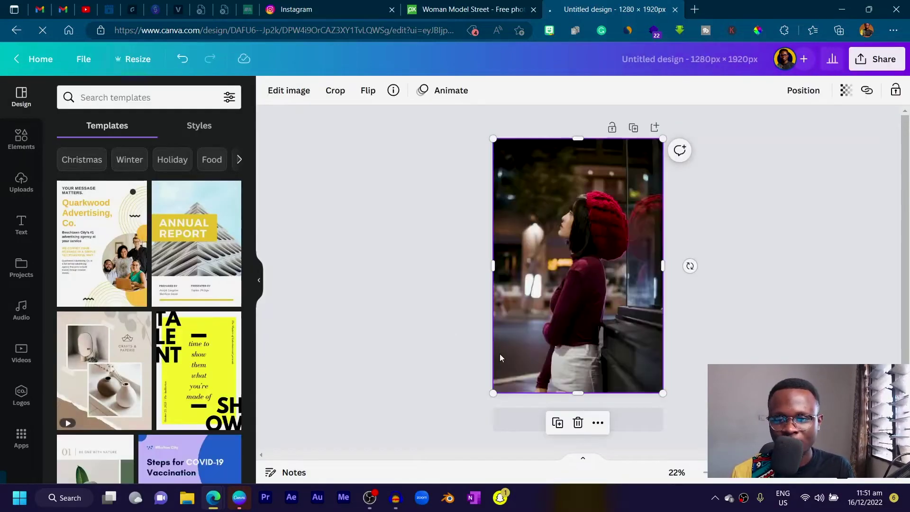
pyautogui.click(775, 290)
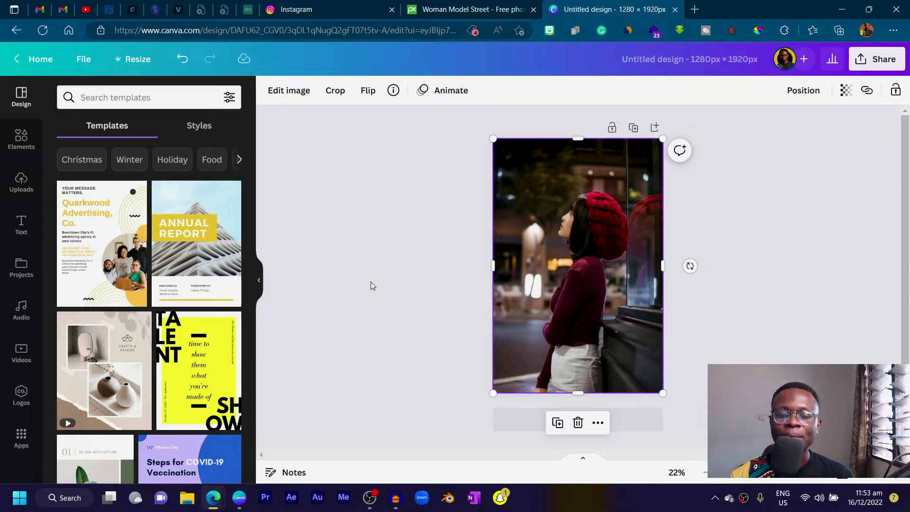
pyautogui.click(370, 281)
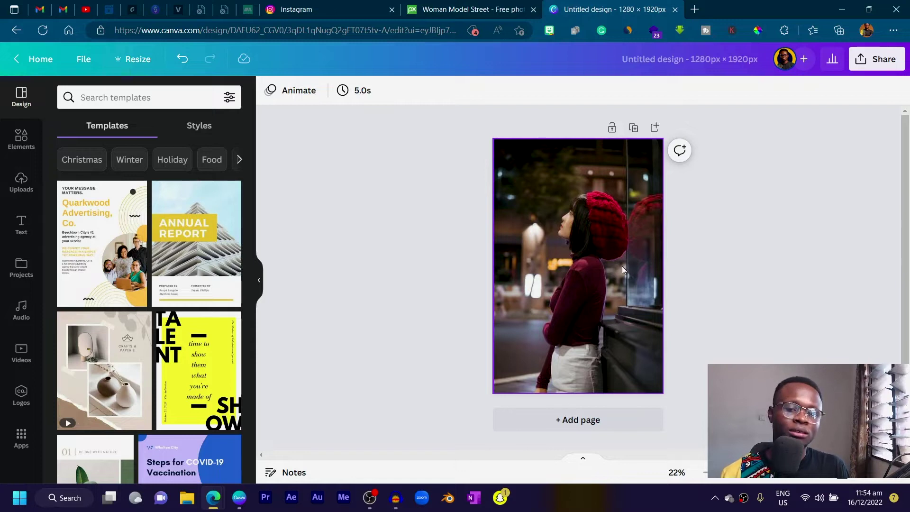
pyautogui.click(279, 91)
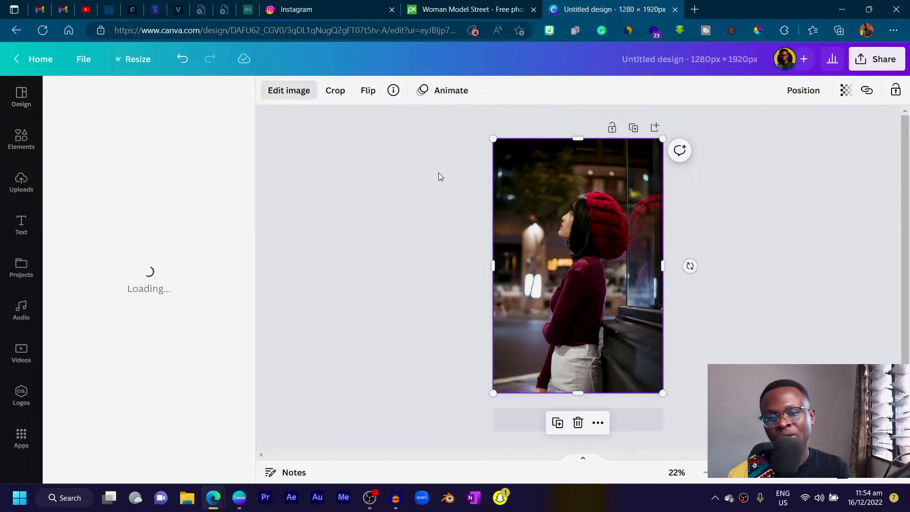
# - Adjust the photo: brightness -12, contrast 11, saturation 15, blur -9, vignette 16, clarity 10, vibrance 35
pyautogui.scroll(-1, 175, 192)
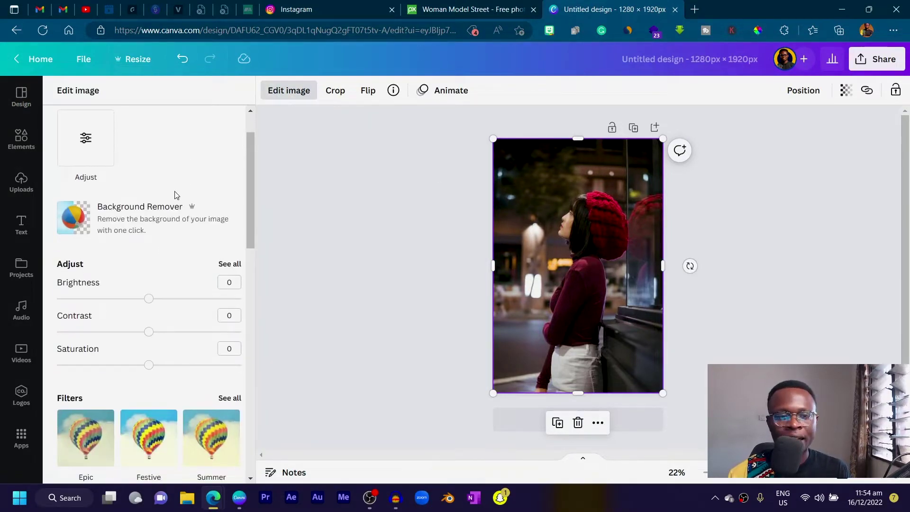
pyautogui.click(227, 264)
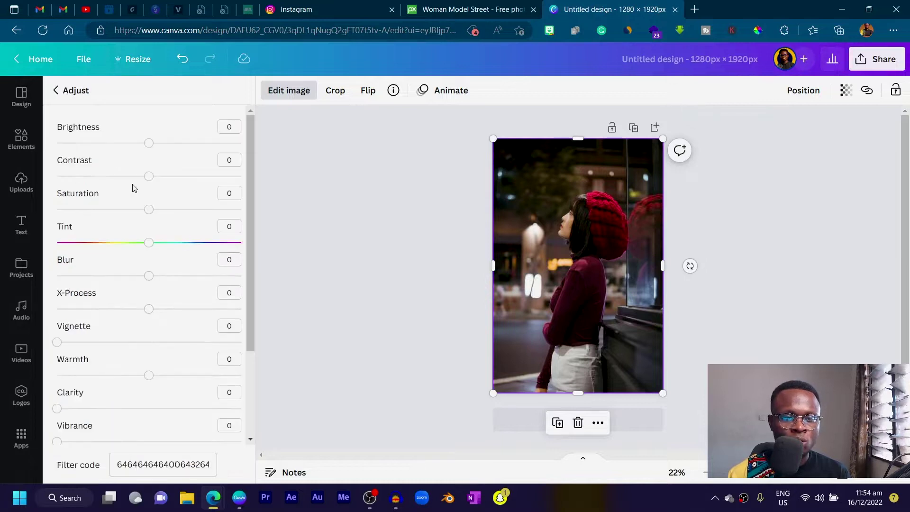
pyautogui.click(139, 143)
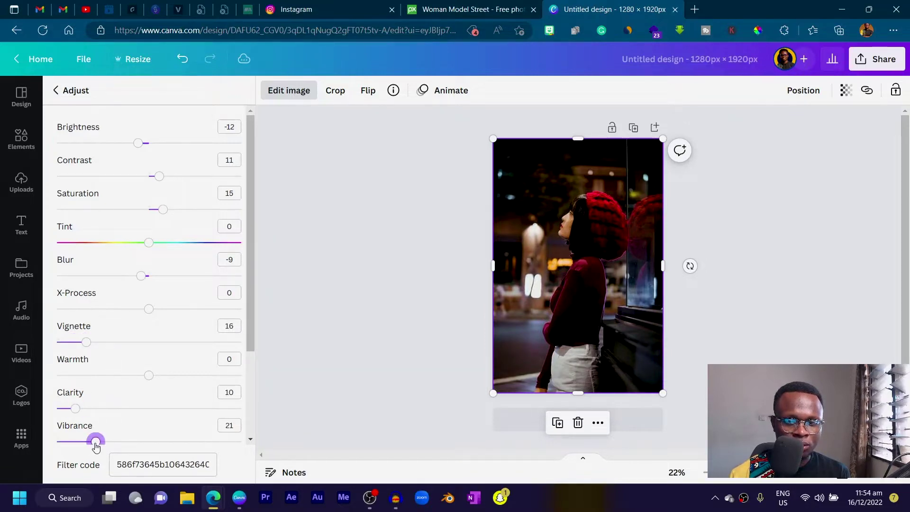
pyautogui.moveTo(126, 439); pyautogui.dragTo(128, 440)
pyautogui.scroll(-3, 155, 351)
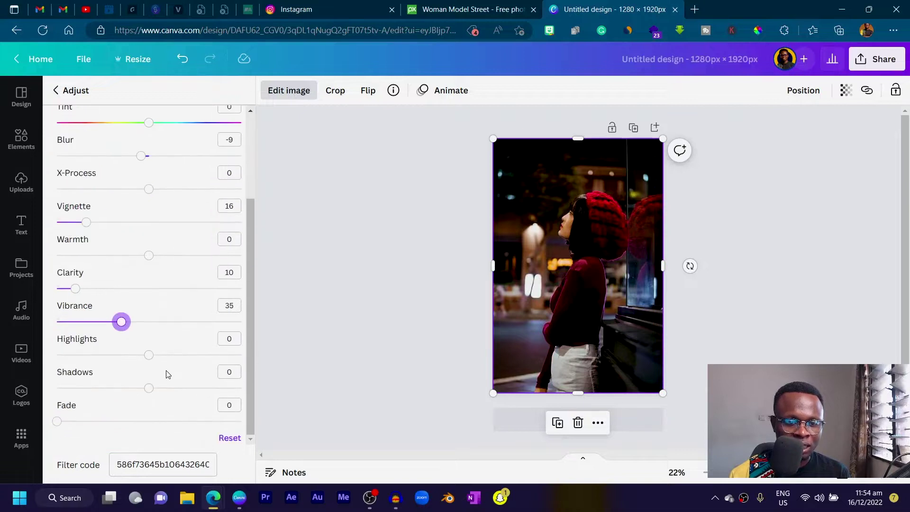
pyautogui.press('Escape')
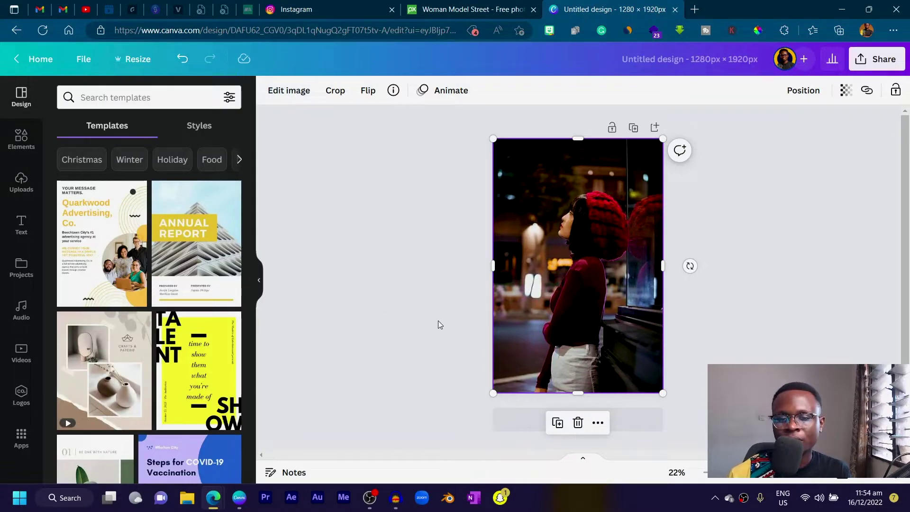
# - Zoom into the canvas and open a fresh blank browser tab
pyautogui.keyDown('ctrl'); pyautogui.scroll(3, 436, 292); pyautogui.keyUp('ctrl')
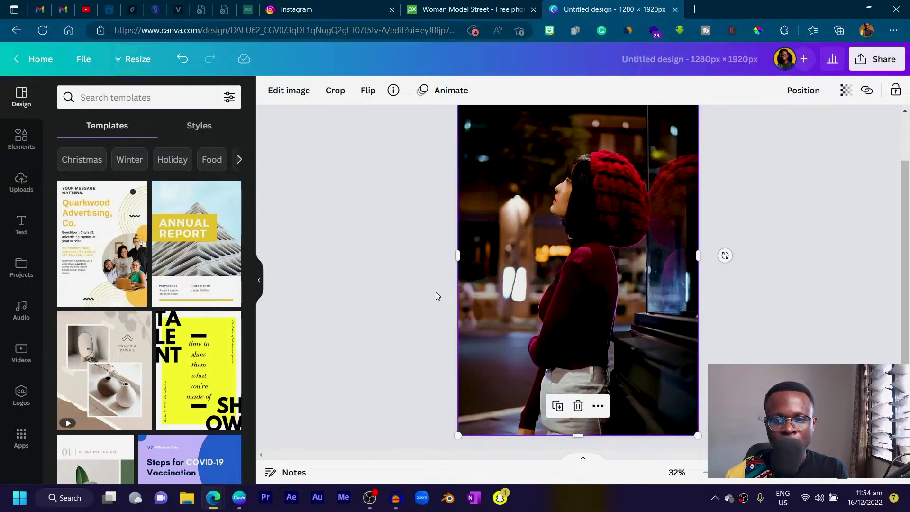
pyautogui.scroll(2, 436, 281)
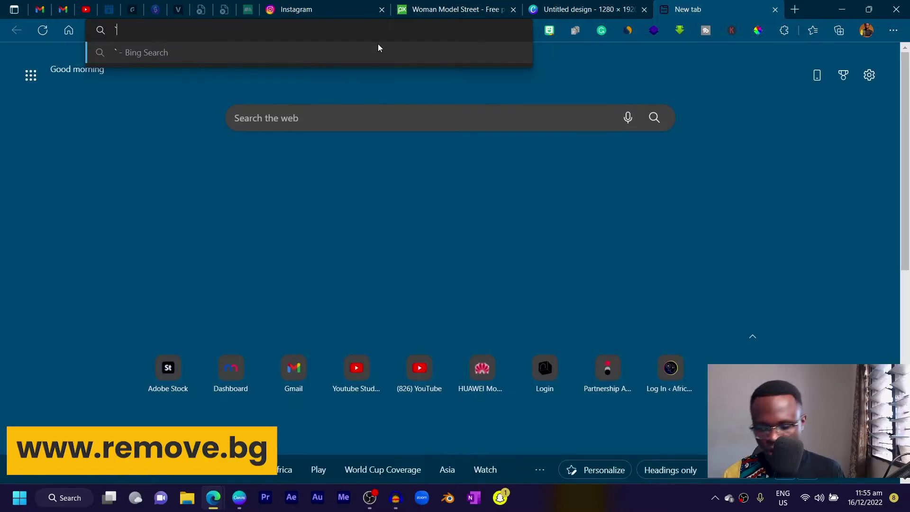
pyautogui.press('BackSpace')
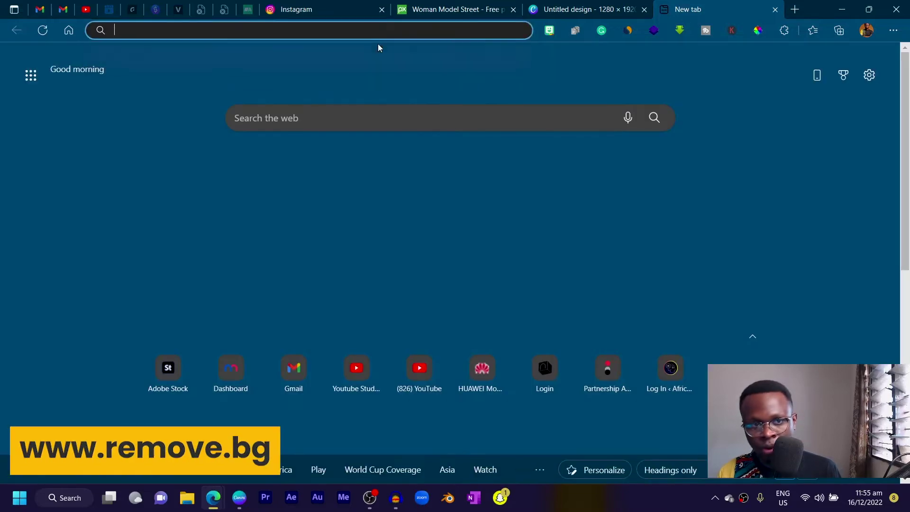
# - Go to remove.bg and start uploading an image from the computer
pyautogui.write('remove.bg')
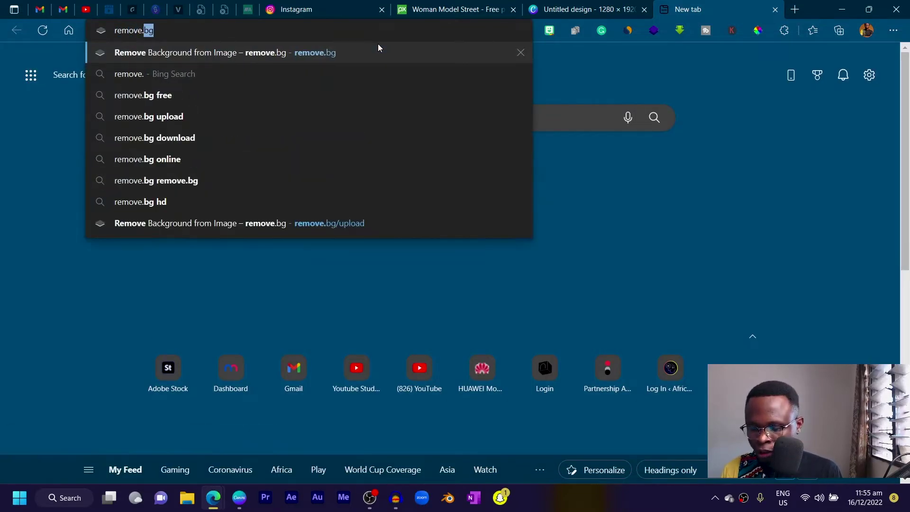
pyautogui.press('Return')
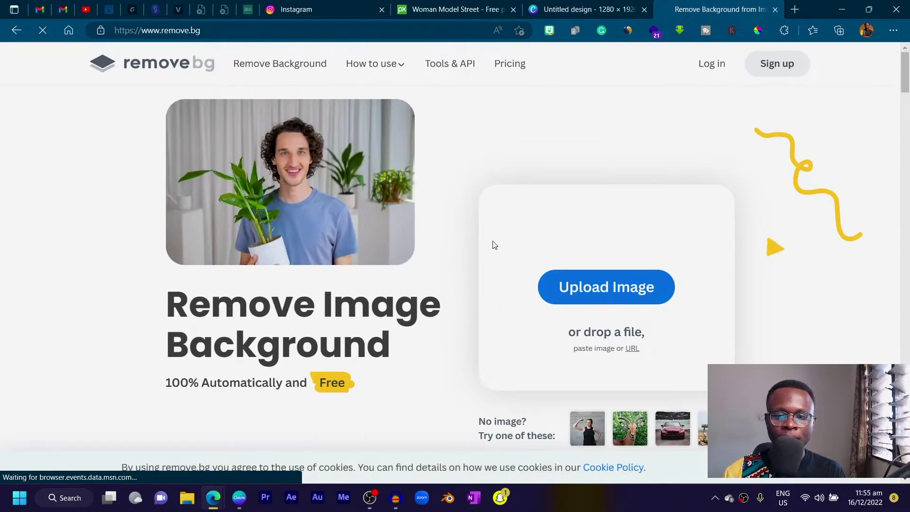
pyautogui.scroll(-2, 494, 245)
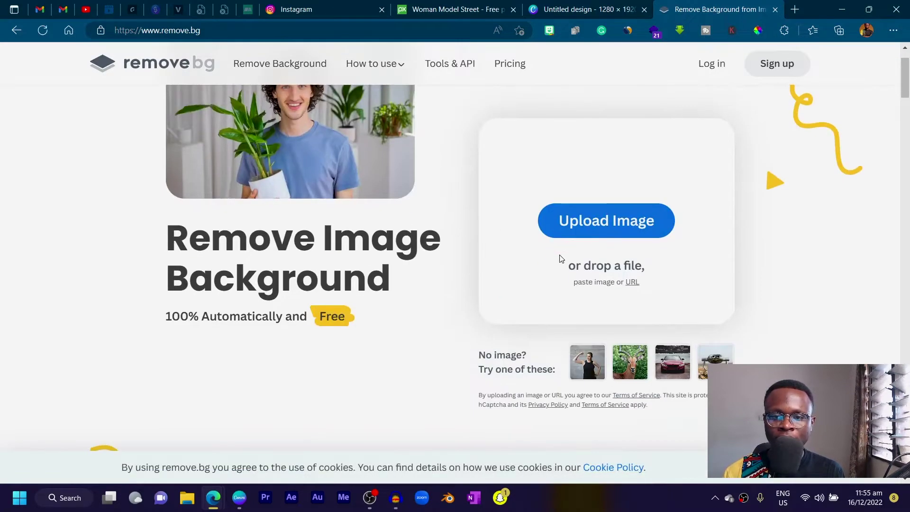
pyautogui.click(582, 222)
pyautogui.click(450, 279)
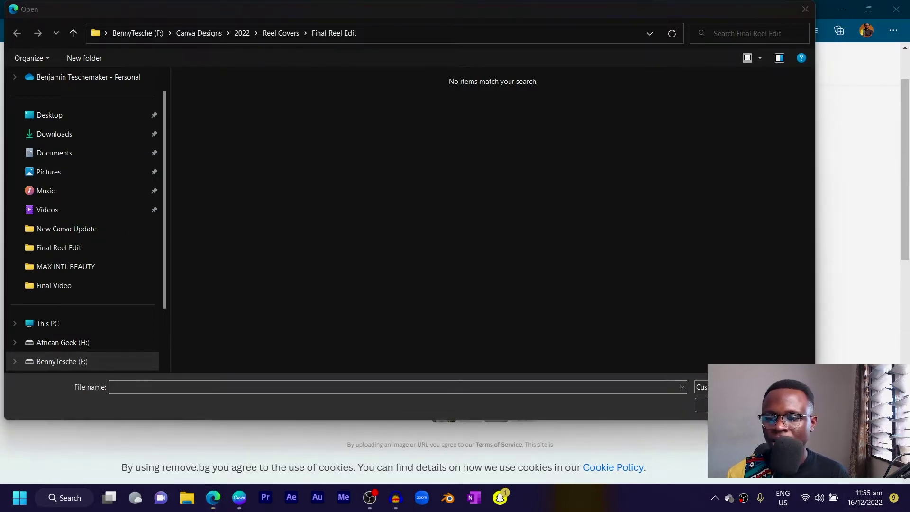
# - Upload FiVuc-nWIAY4fl7 from Downloads to remove the footballer photo's background
pyautogui.click(871, 503)
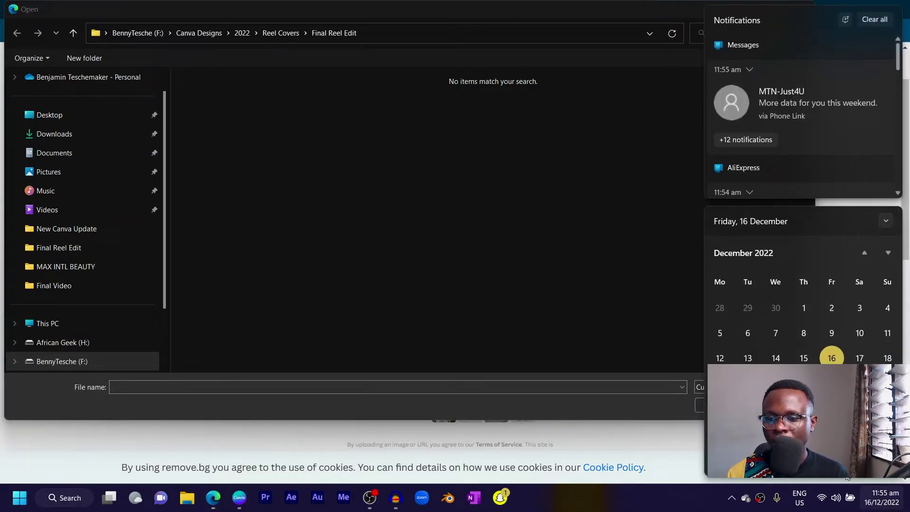
pyautogui.click(870, 503)
pyautogui.click(55, 134)
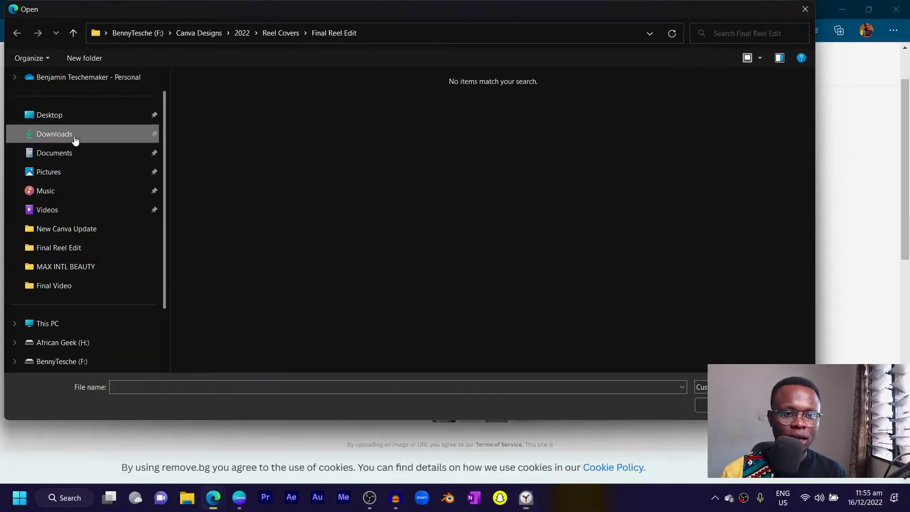
pyautogui.scroll(-3, 365, 236)
pyautogui.click(365, 232)
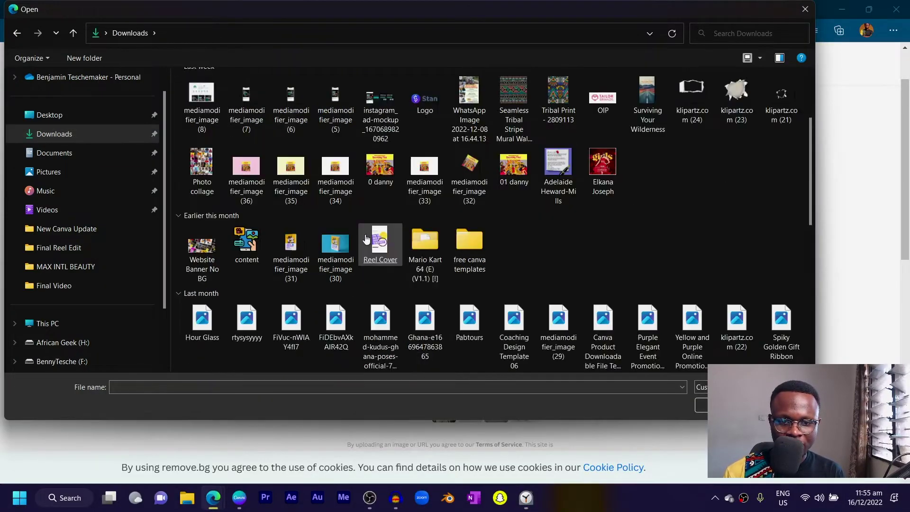
pyautogui.scroll(-4, 365, 231)
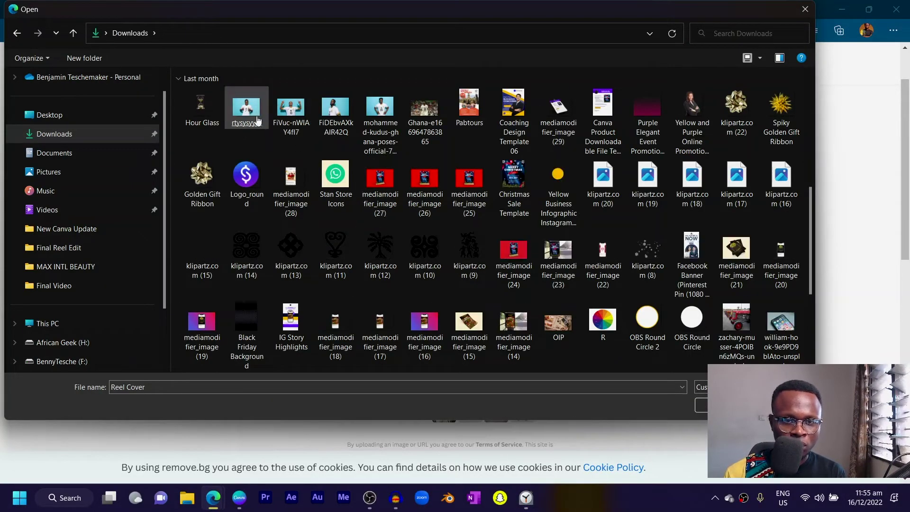
pyautogui.doubleClick(288, 109)
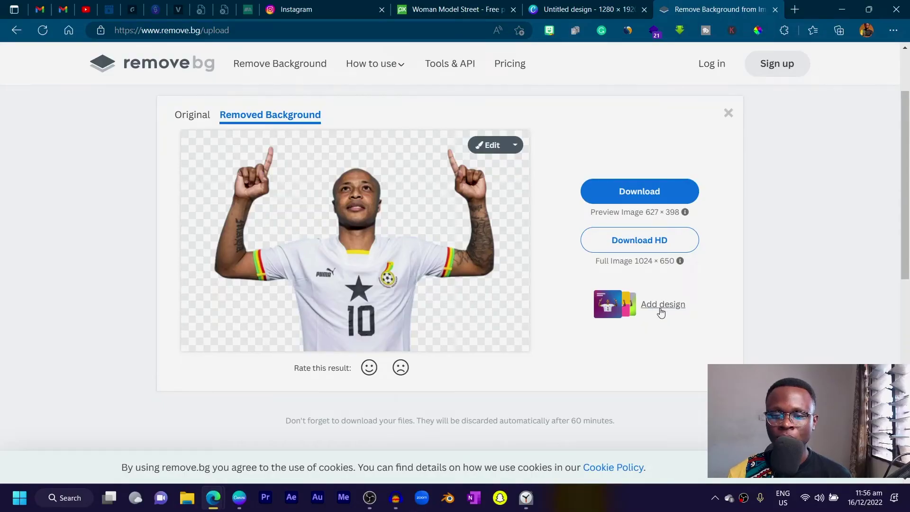
# - Place the footballer cut-out in a new 627×398 px Canva design, shrunk and moved to bottom centre
pyautogui.click(661, 304)
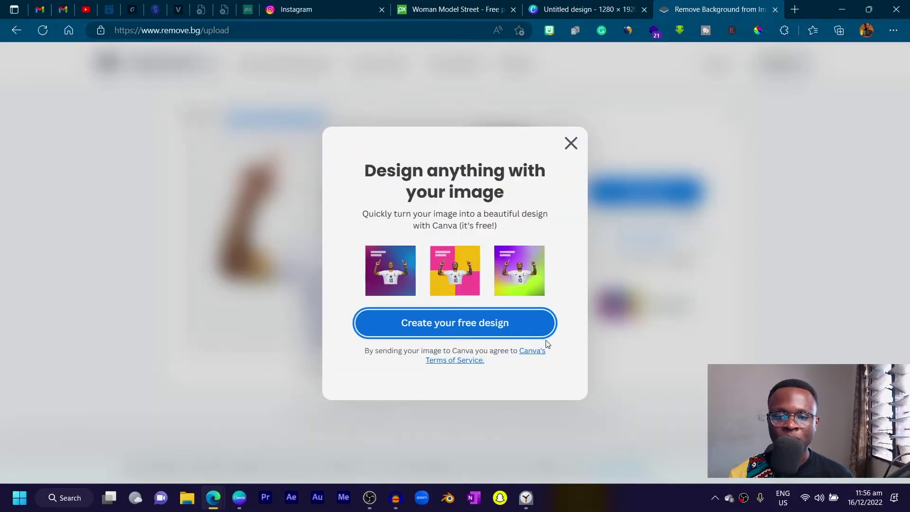
pyautogui.click(501, 327)
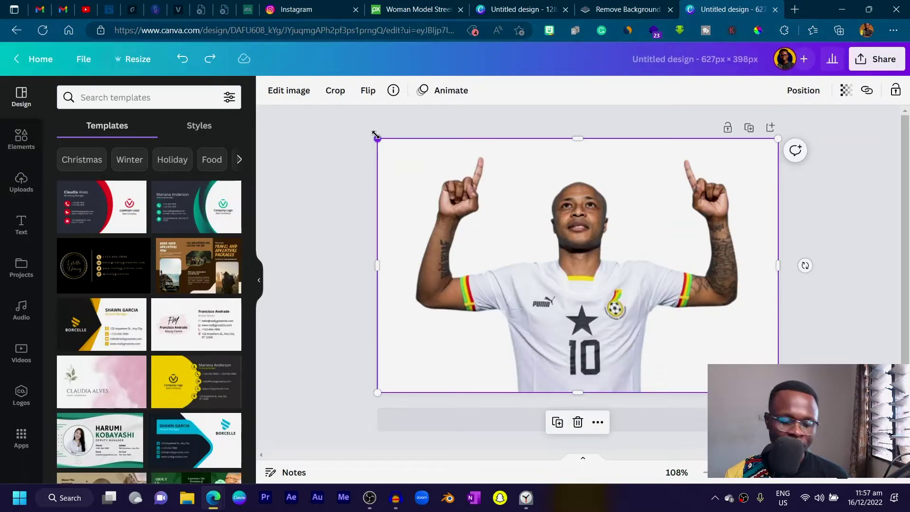
pyautogui.moveTo(375, 135); pyautogui.dragTo(483, 284)
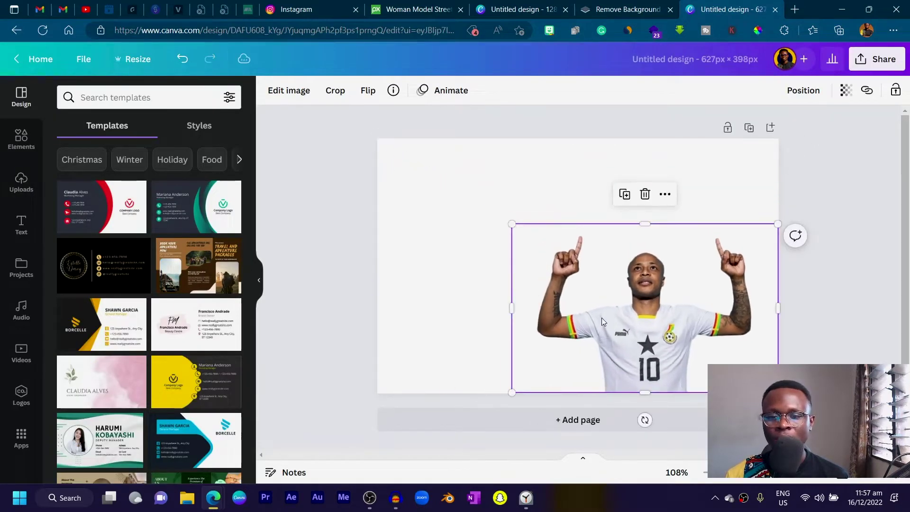
pyautogui.moveTo(601, 318); pyautogui.dragTo(539, 319)
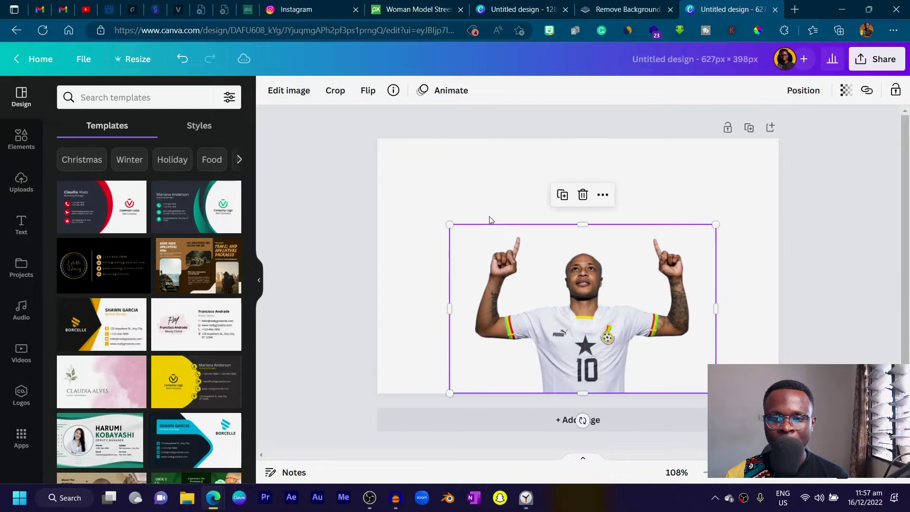
pyautogui.click(332, 133)
# - Set the page background behind the footballer to the default orange colour
pyautogui.click(270, 90)
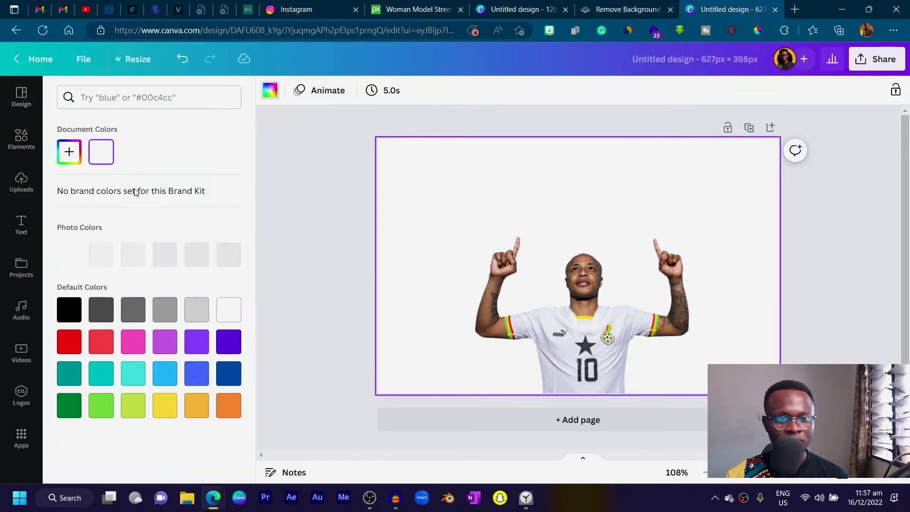
pyautogui.click(236, 413)
pyautogui.click(317, 296)
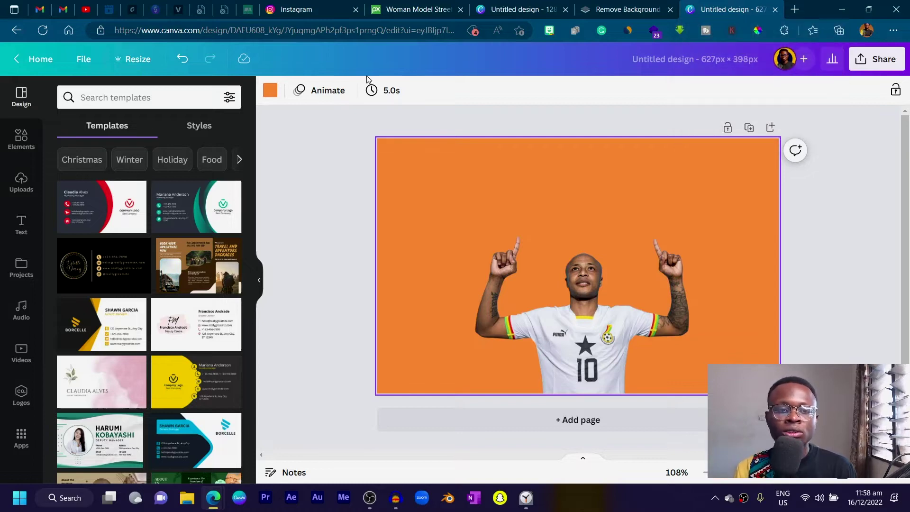
# - Create a blank video design from the Videos category on the Canva home page
pyautogui.click(42, 58)
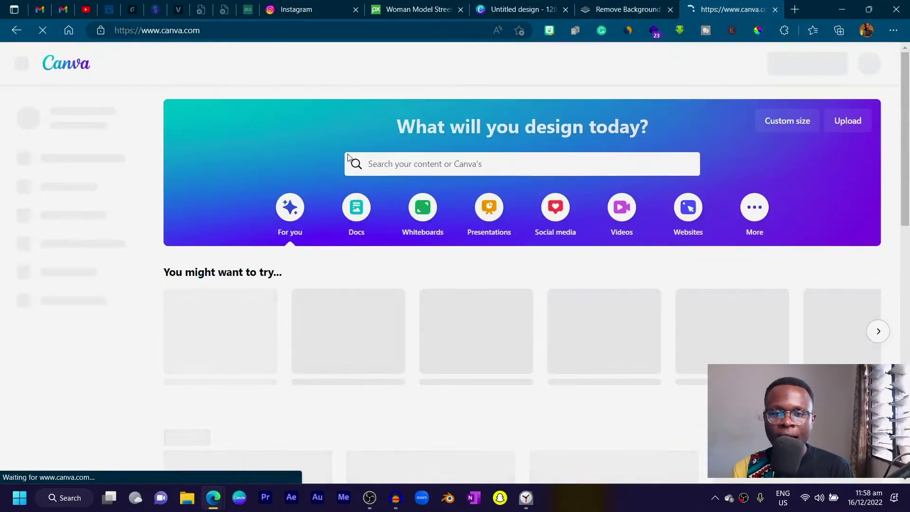
pyautogui.click(620, 223)
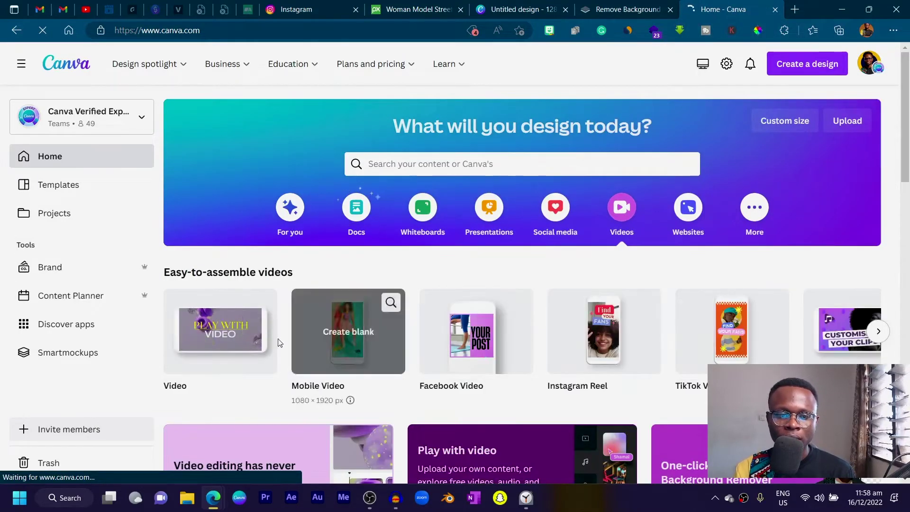
pyautogui.click(246, 343)
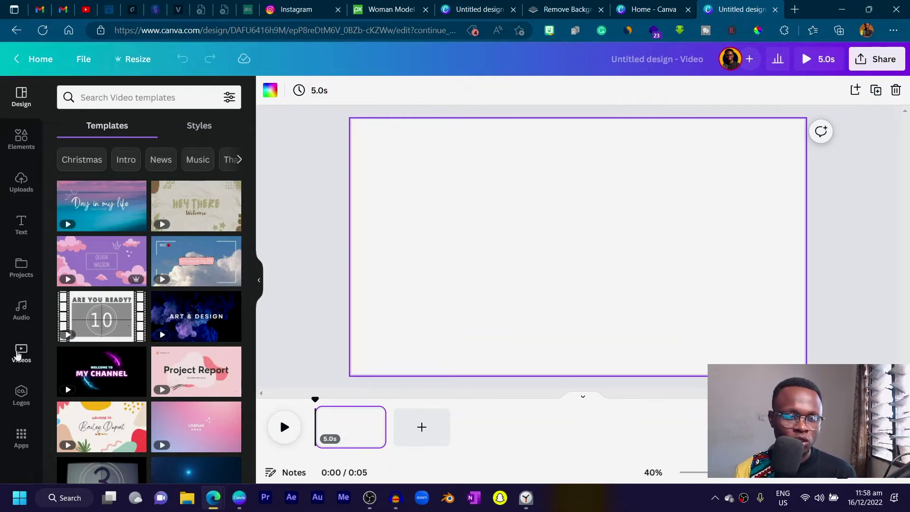
# - Add the foggy forest clip, then a second page with the autumn forest clip as background
pyautogui.click(19, 354)
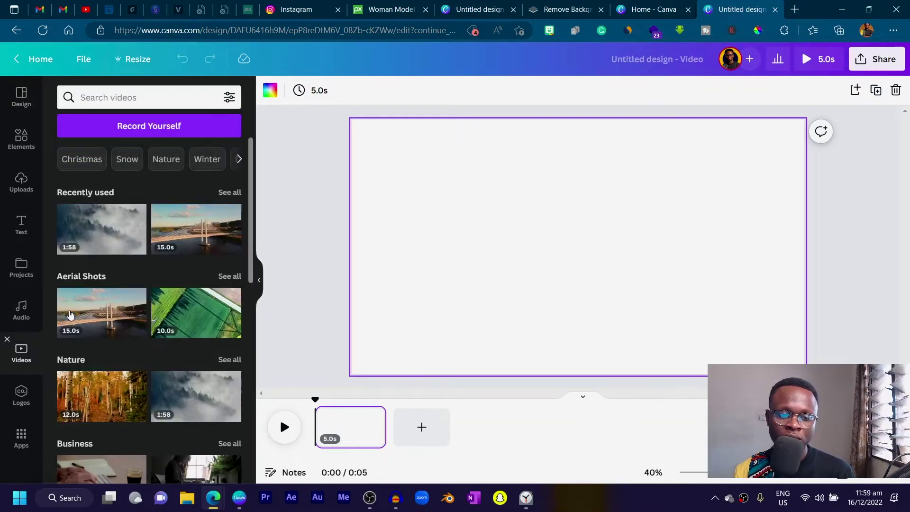
pyautogui.click(101, 228)
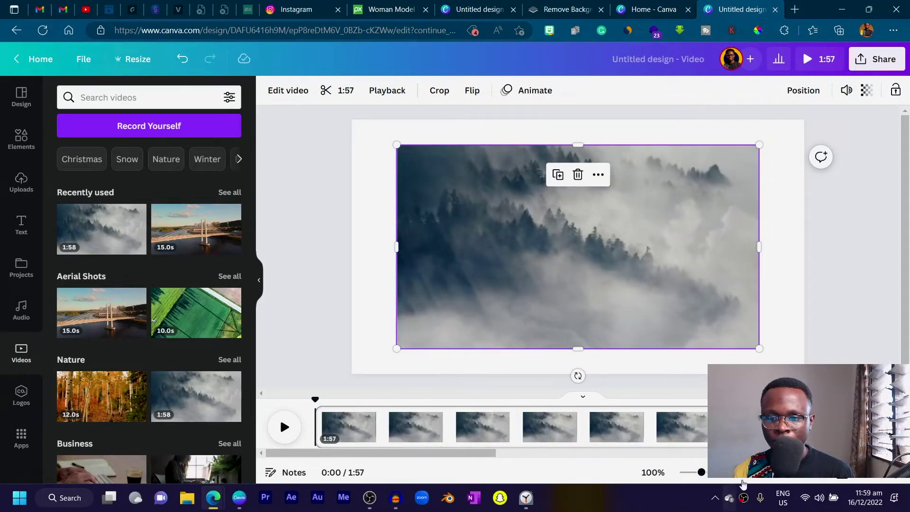
pyautogui.moveTo(692, 473); pyautogui.dragTo(678, 477)
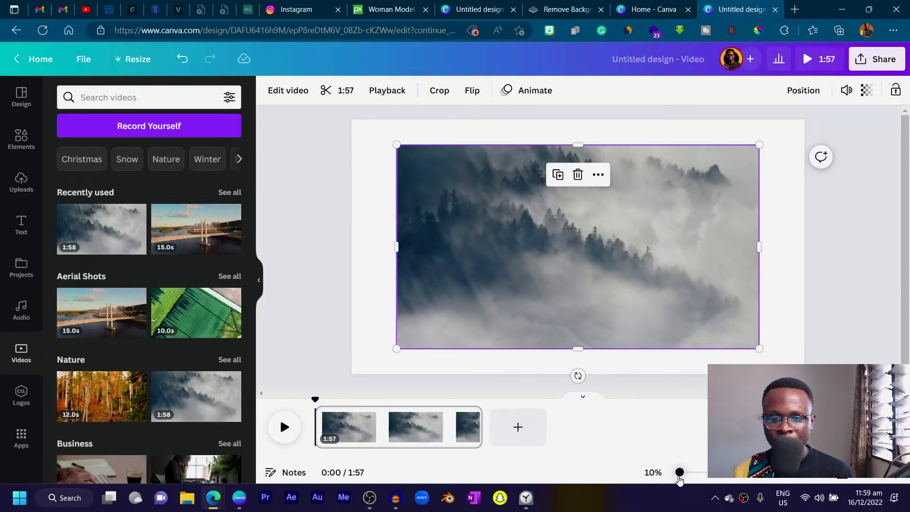
pyautogui.click(516, 427)
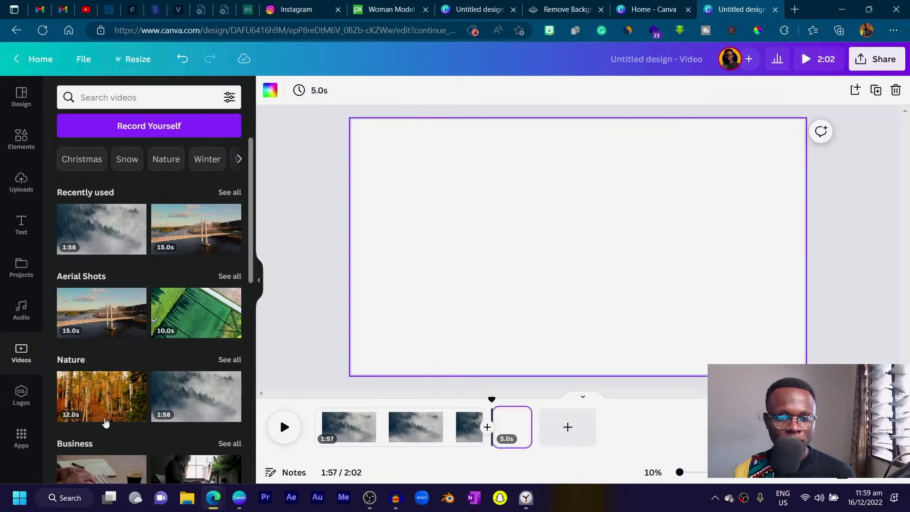
pyautogui.moveTo(423, 432); pyautogui.dragTo(512, 427)
pyautogui.rightClick(603, 241)
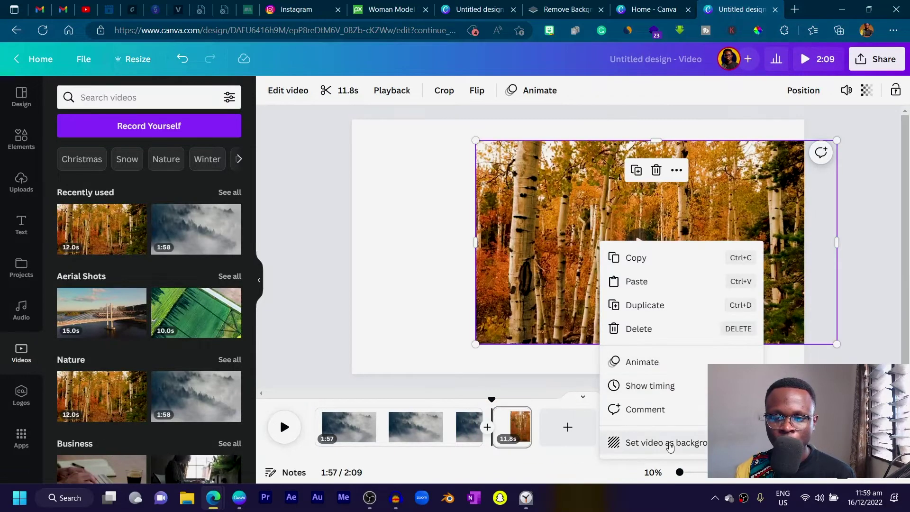
pyautogui.click(669, 442)
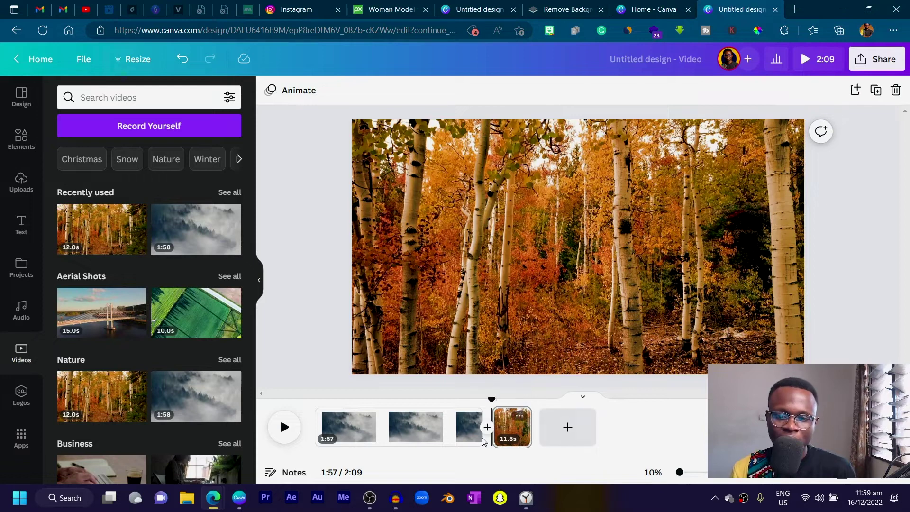
# - Trim the fog clip to 40.1 s and set it as the page background
pyautogui.moveTo(485, 441); pyautogui.dragTo(366, 436)
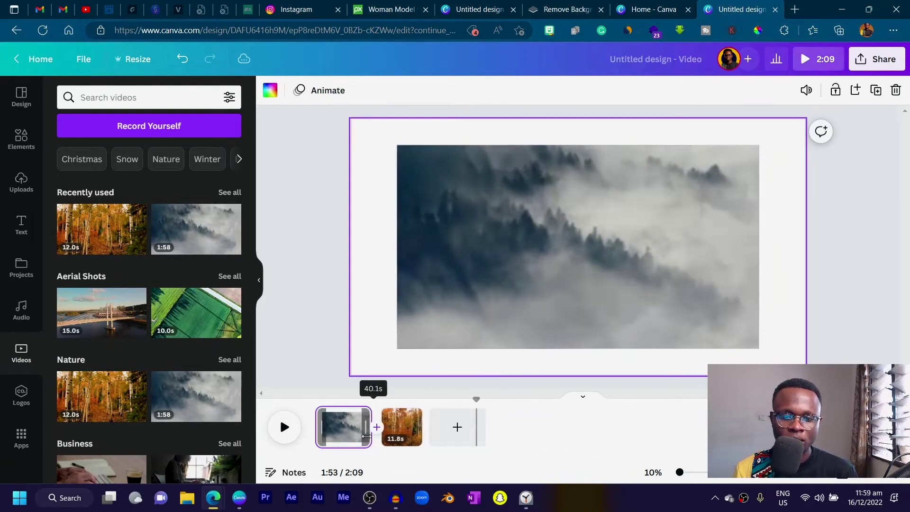
pyautogui.click(473, 217)
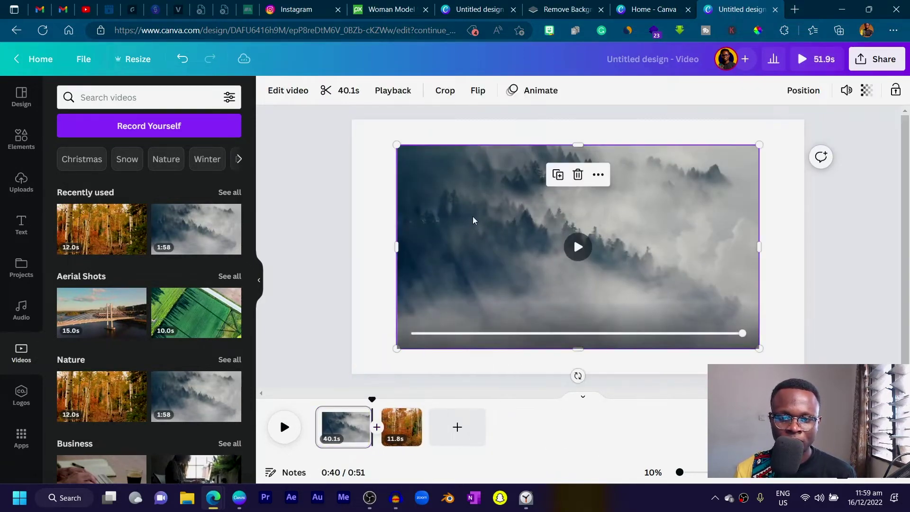
pyautogui.rightClick(473, 217)
pyautogui.click(536, 423)
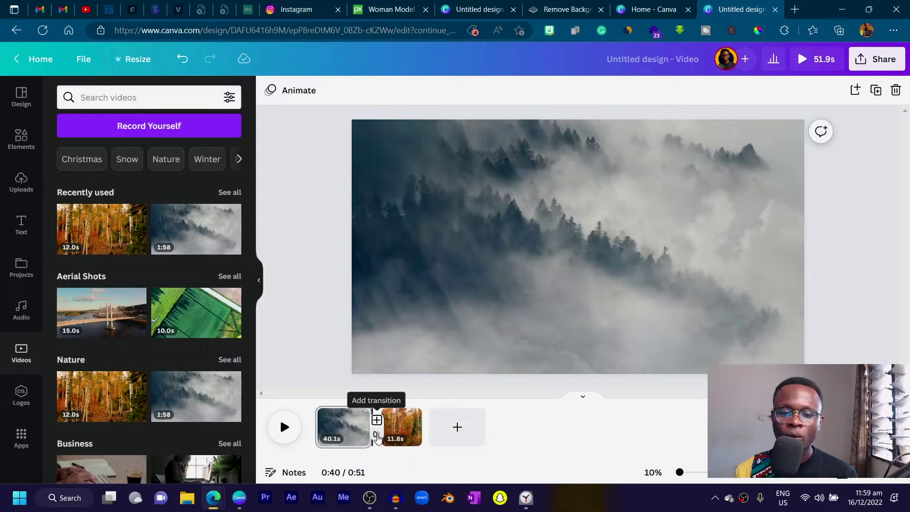
# - Apply a Color Wipe transition between the clips, travelling toward the upper right
pyautogui.click(375, 436)
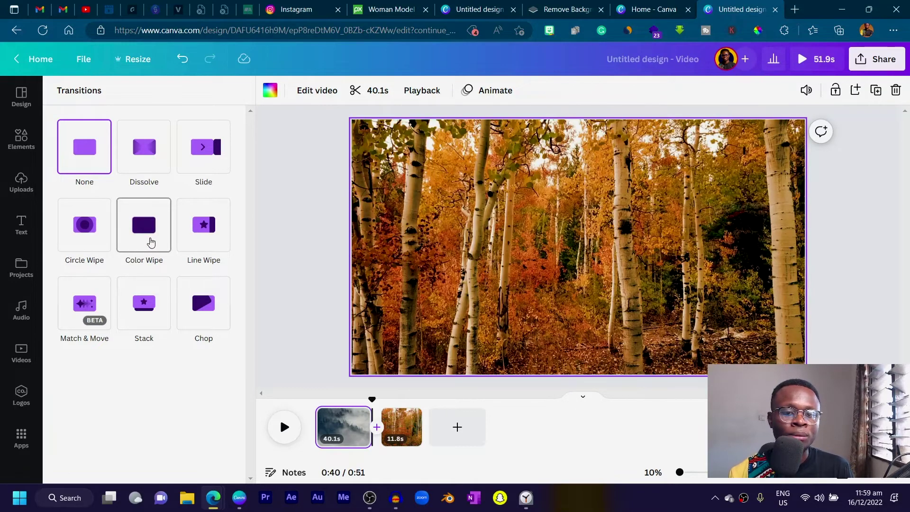
pyautogui.click(151, 243)
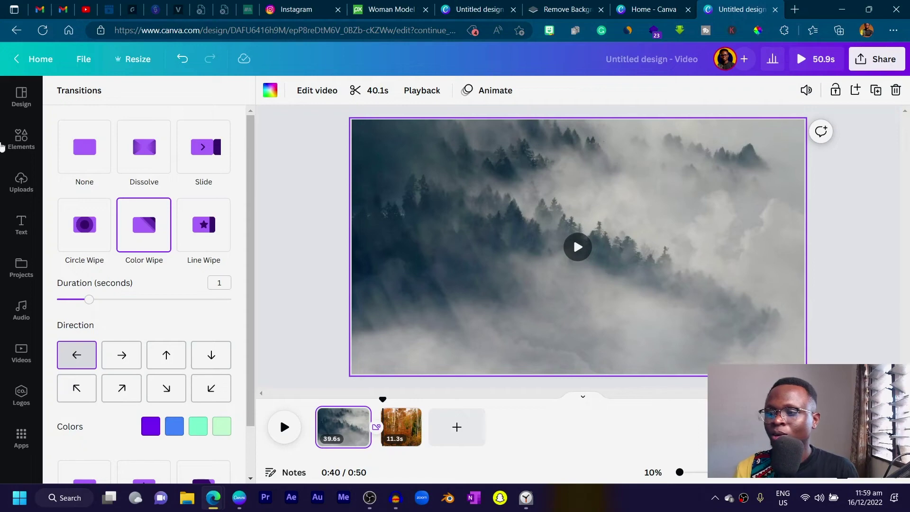
pyautogui.scroll(-1, 163, 325)
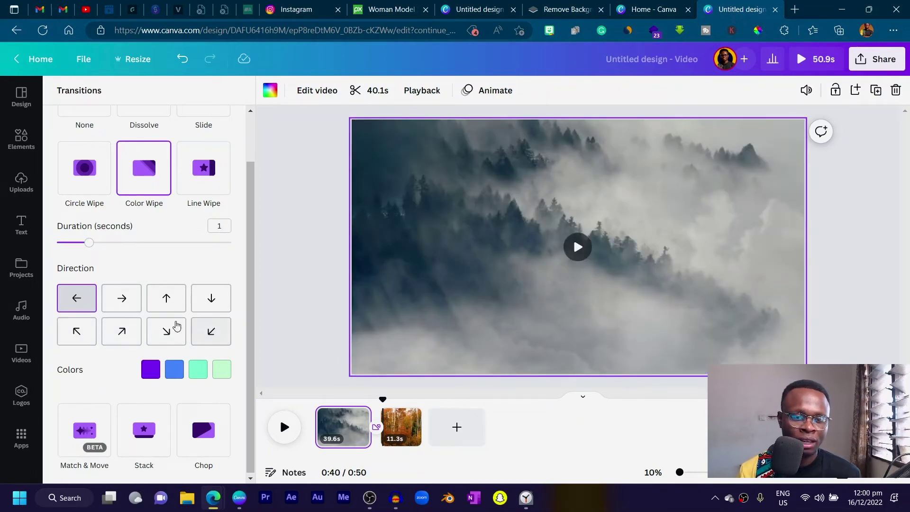
pyautogui.click(130, 337)
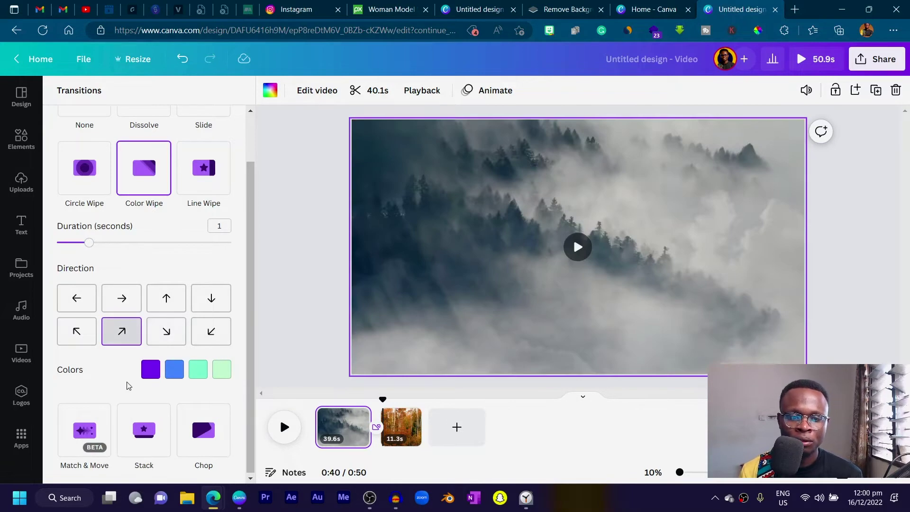
# - Set the four wipe colours to dark green, light green, yellow-green and yellow
pyautogui.click(151, 369)
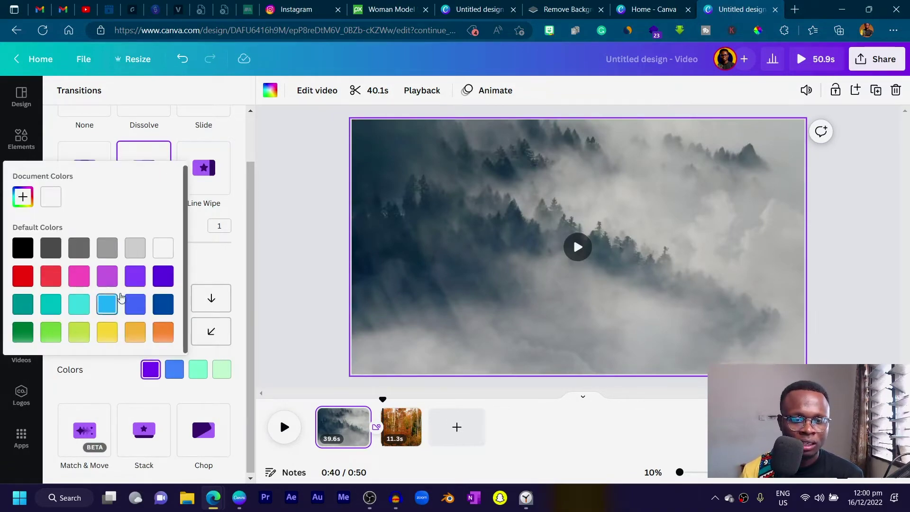
pyautogui.click(24, 332)
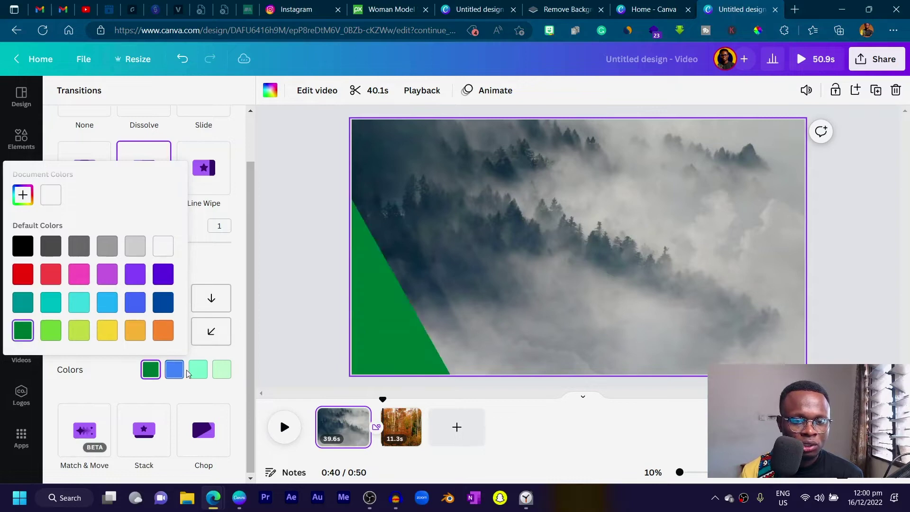
pyautogui.click(51, 333)
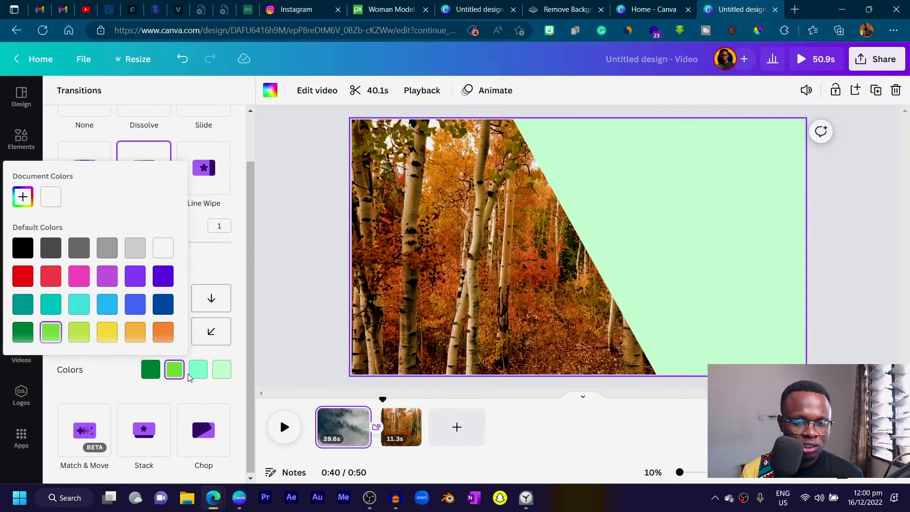
pyautogui.click(198, 370)
pyautogui.click(98, 331)
pyautogui.click(223, 372)
pyautogui.click(150, 331)
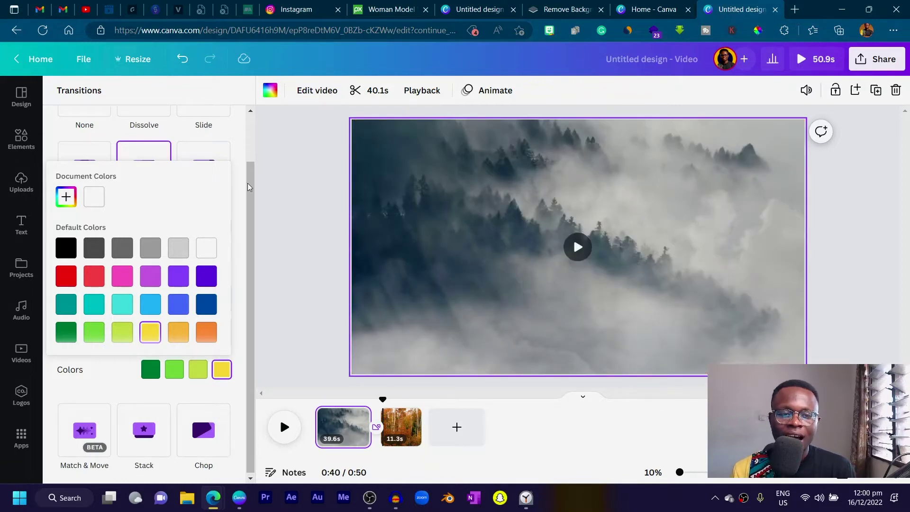
pyautogui.click(242, 137)
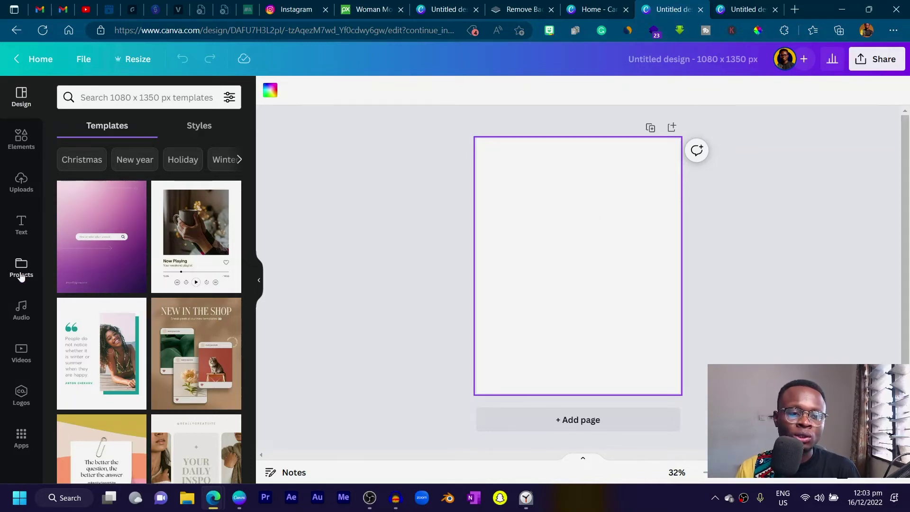
# - Open the Projects library from Apps and browse the past project assets
pyautogui.click(18, 440)
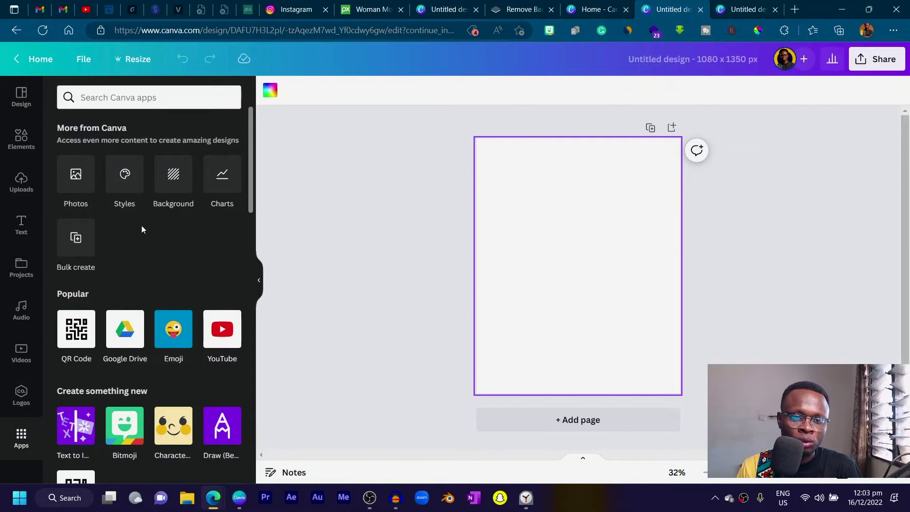
pyautogui.click(21, 271)
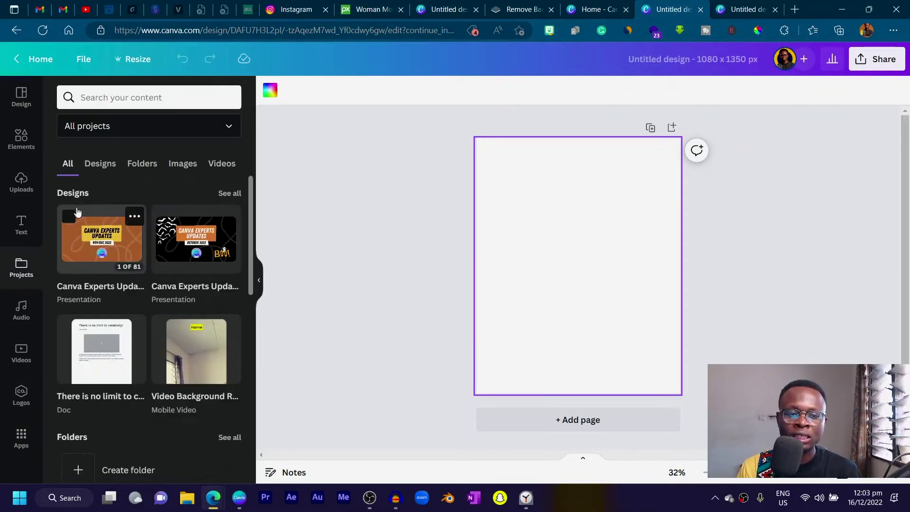
pyautogui.scroll(-9, 85, 237)
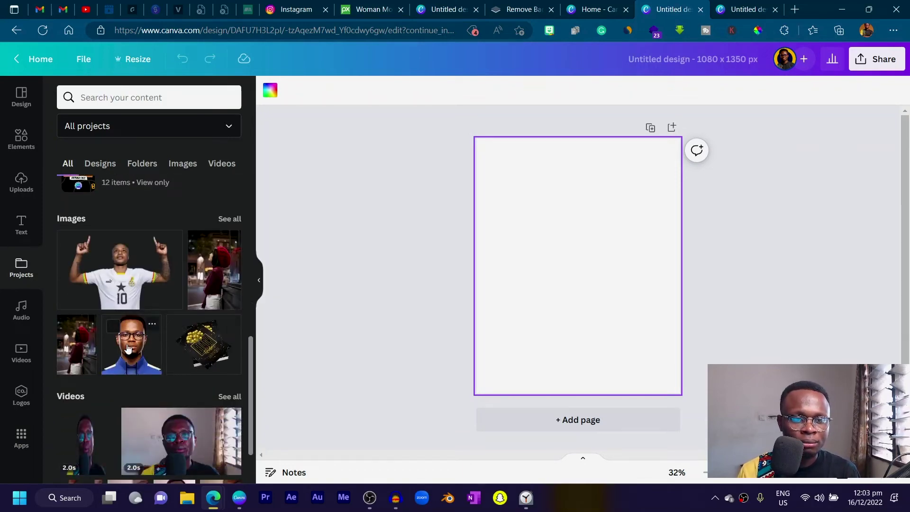
pyautogui.scroll(-2, 143, 364)
pyautogui.scroll(4, 108, 209)
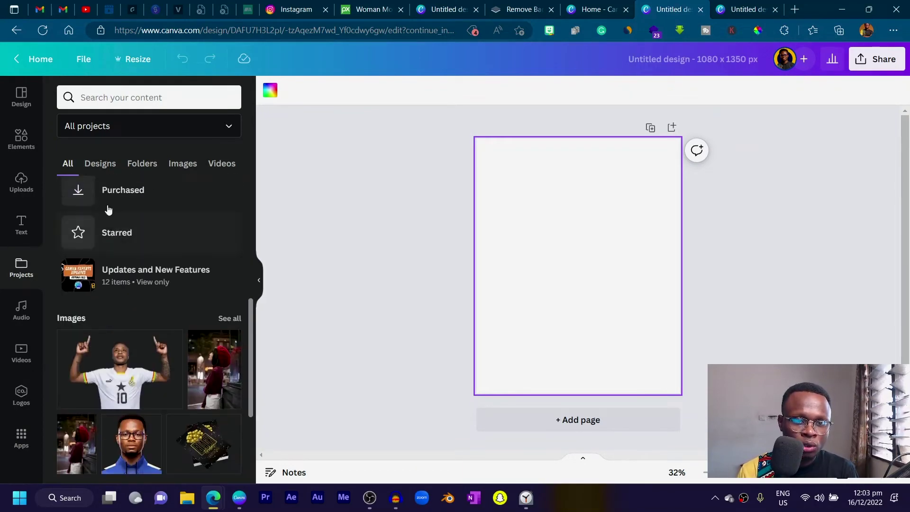
# - Filter to past designs, search them for 'video', then clear the search back to All projects
pyautogui.click(98, 165)
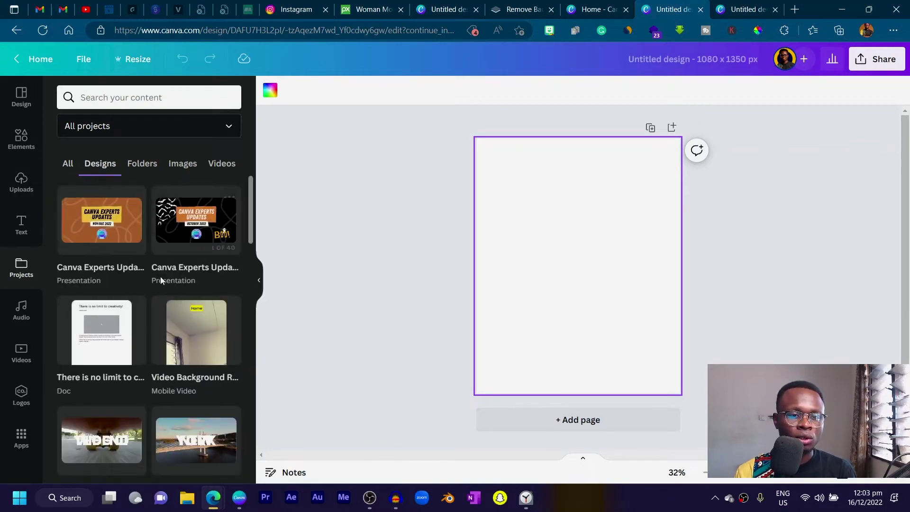
pyautogui.scroll(-3, 160, 277)
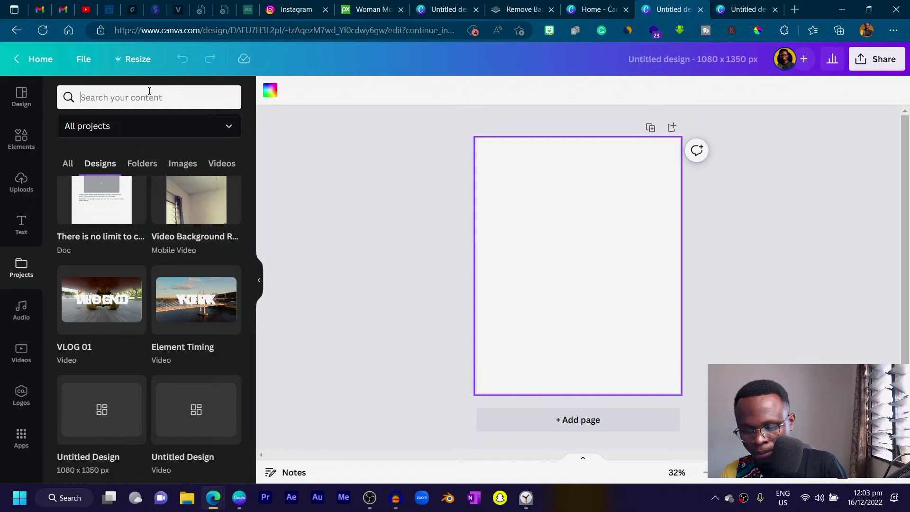
pyautogui.press('Return')
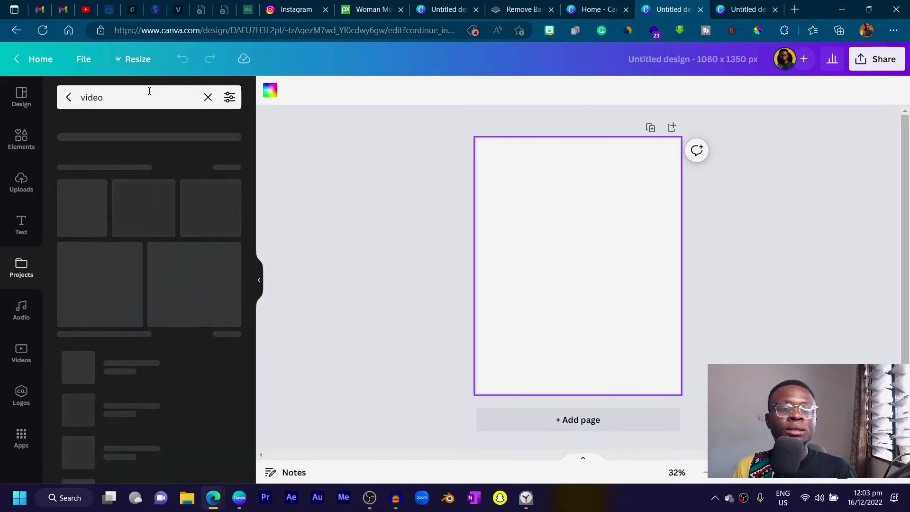
pyautogui.scroll(-9, 153, 289)
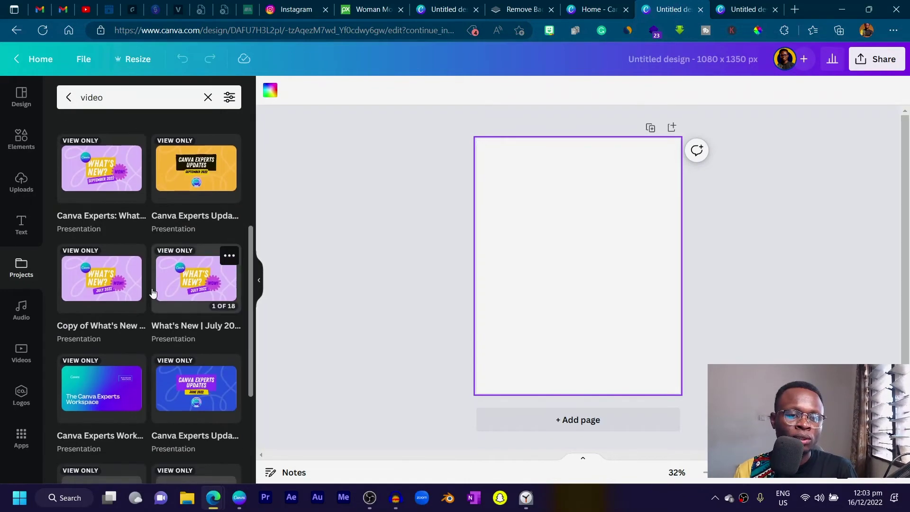
pyautogui.scroll(7, 153, 286)
pyautogui.scroll(5, 153, 286)
pyautogui.press('Escape')
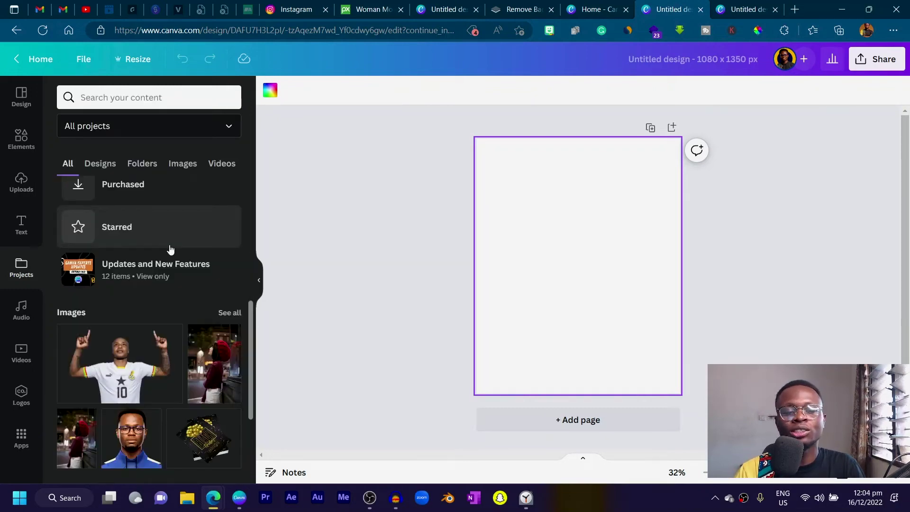
# - Add the footballer photo, then place the VLOG 01 skateboard video from past designs across the page
pyautogui.click(123, 363)
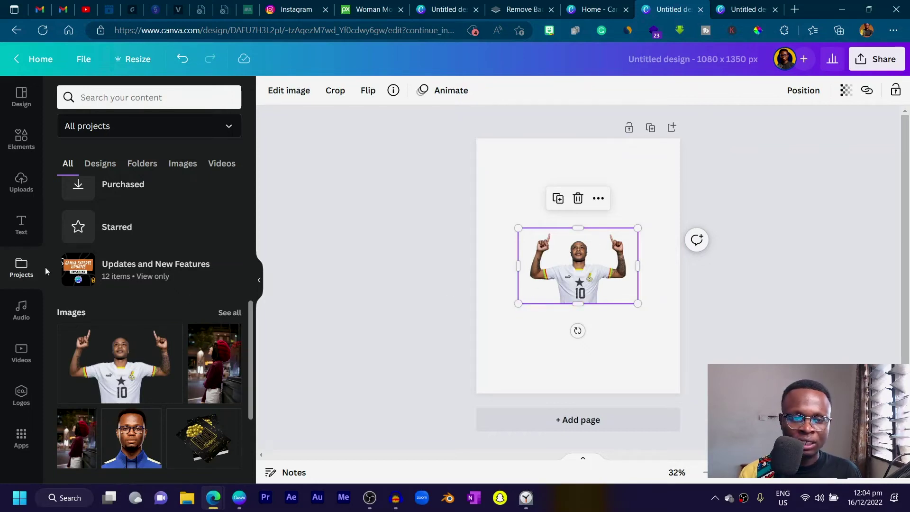
pyautogui.click(98, 166)
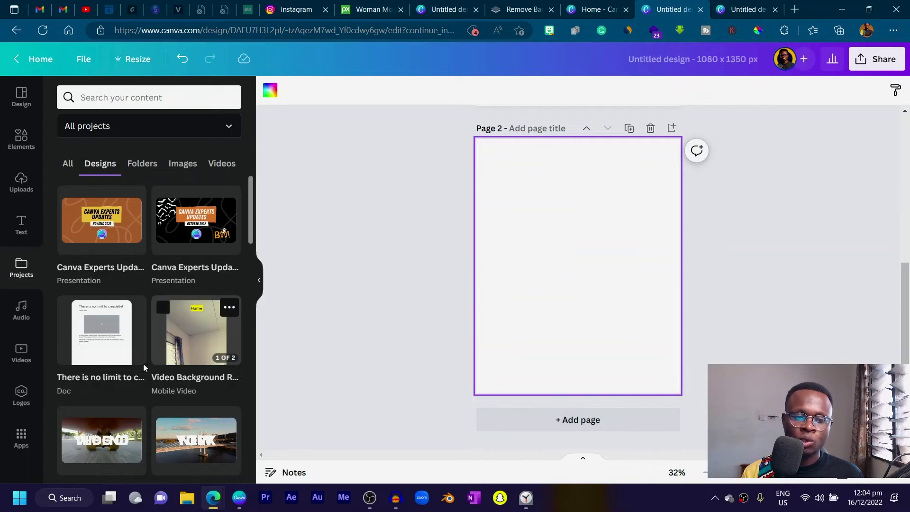
pyautogui.scroll(-2, 123, 368)
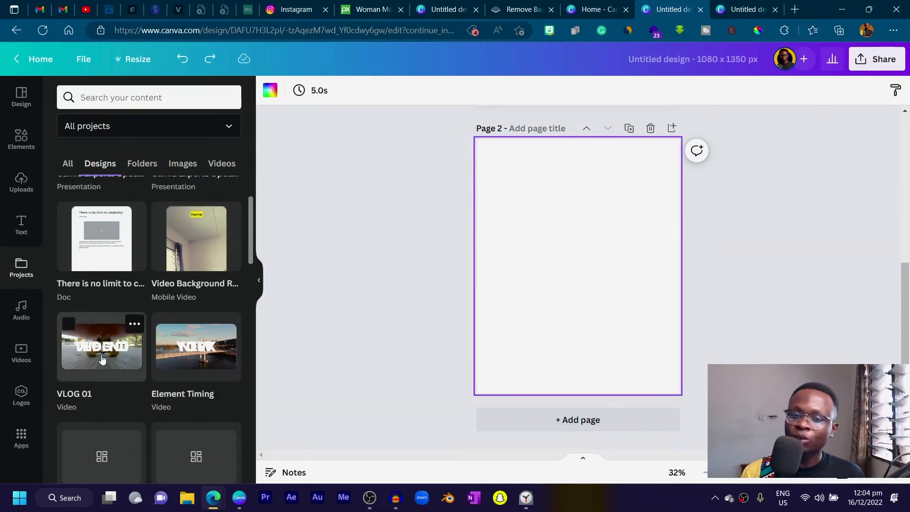
pyautogui.moveTo(506, 338); pyautogui.dragTo(476, 280)
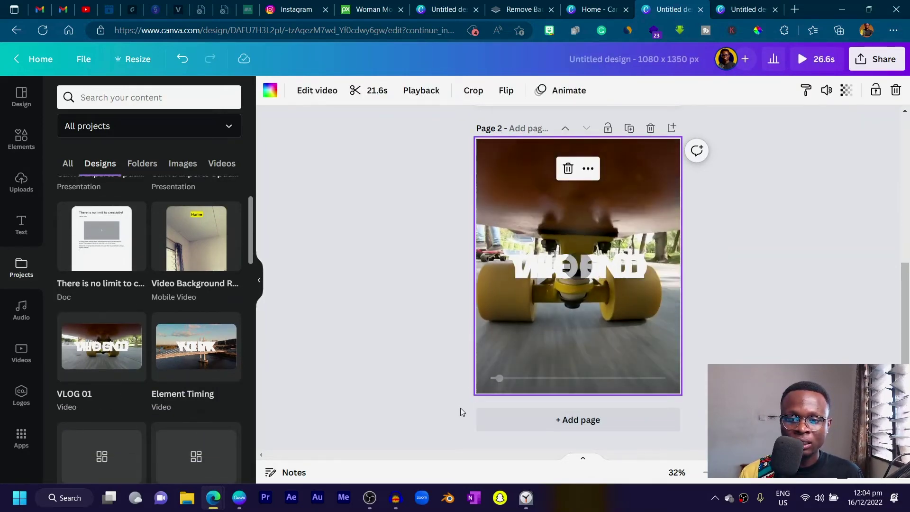